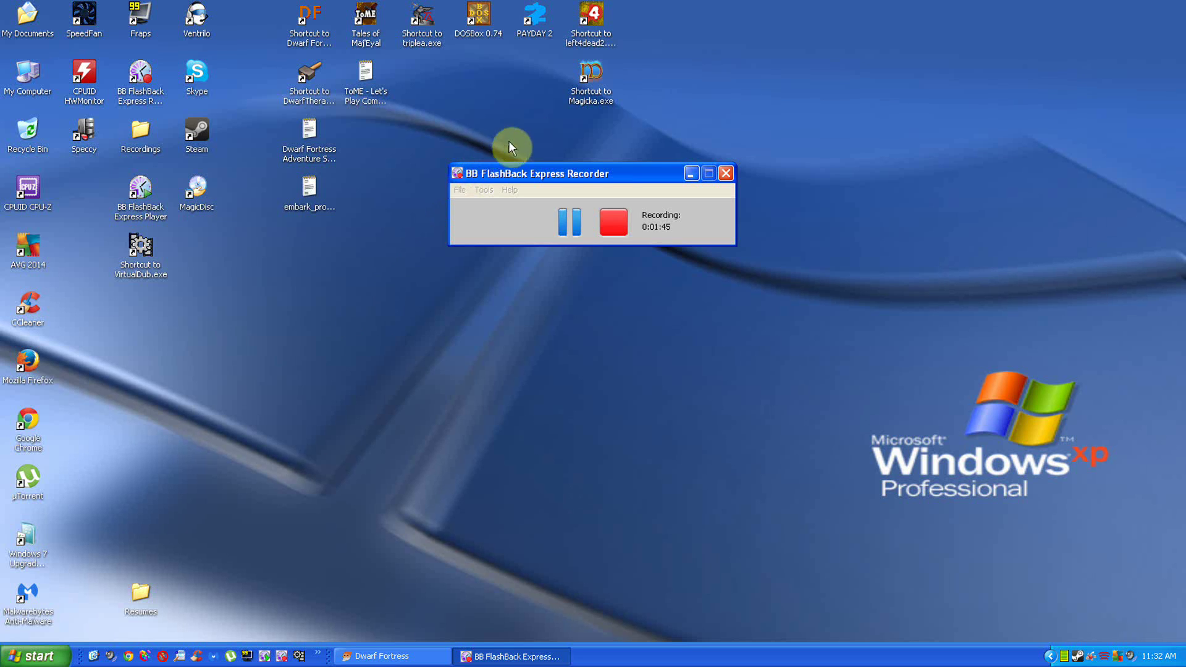
Minimize the BB FlashBack Express Recorder window to the system tray.
left_click(565, 105)
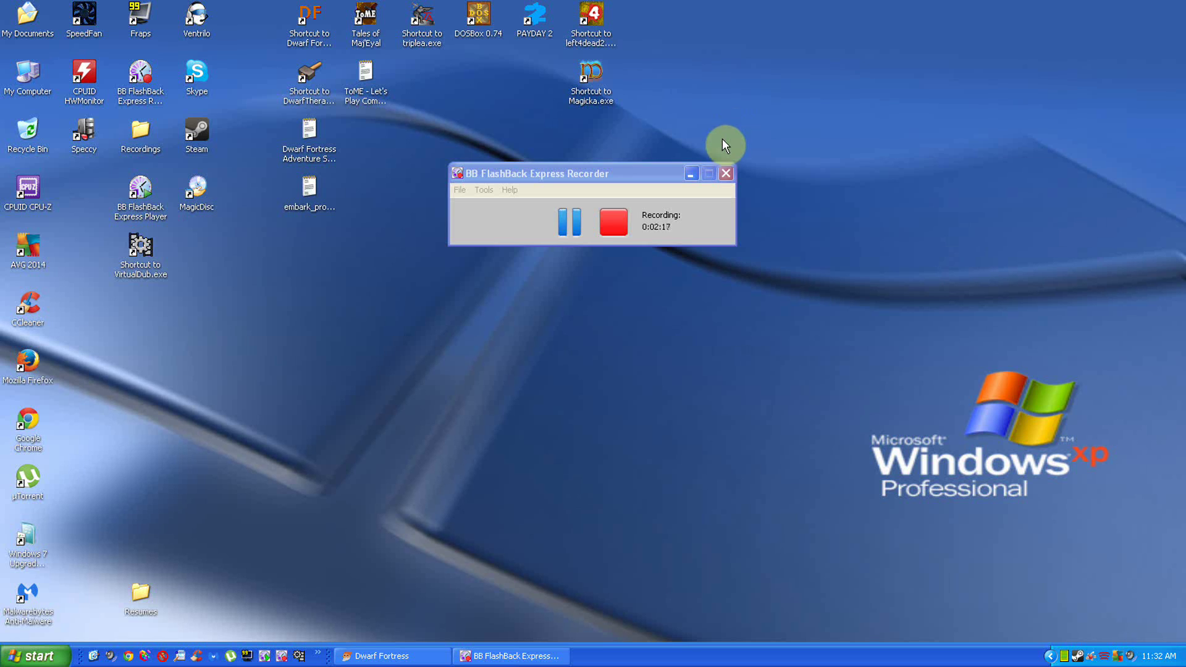
left_click(693, 172)
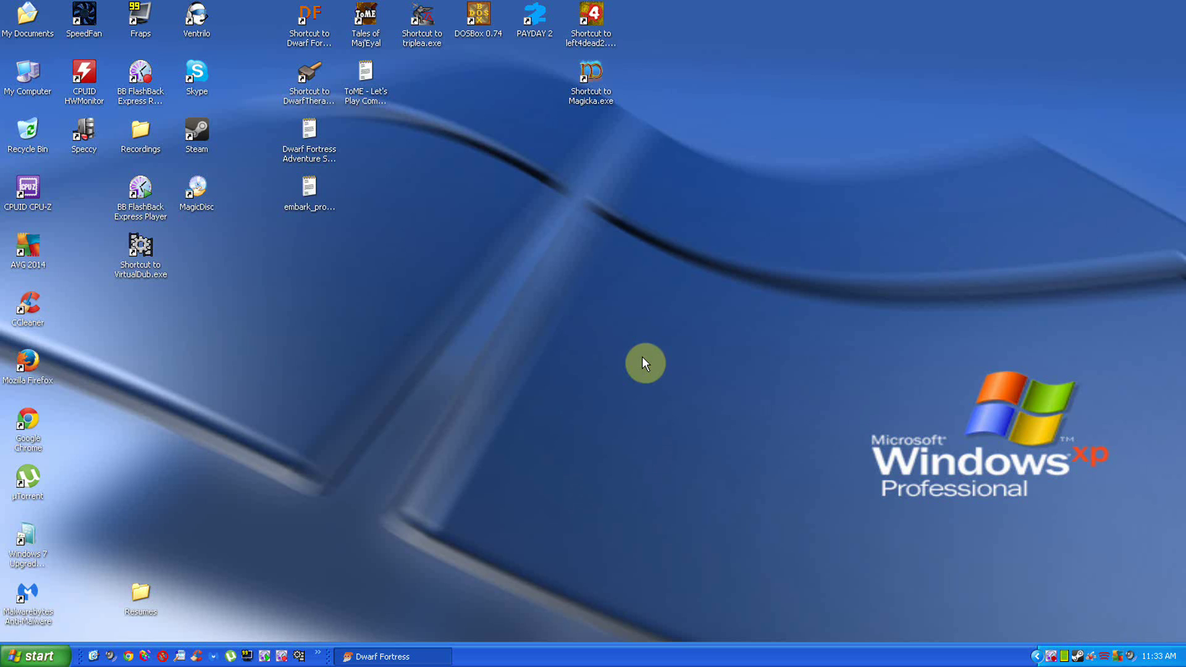
Launch Steam to view the Payday 2 guides, close it, and restore the FlashBack recorder.
double_click(1079, 656)
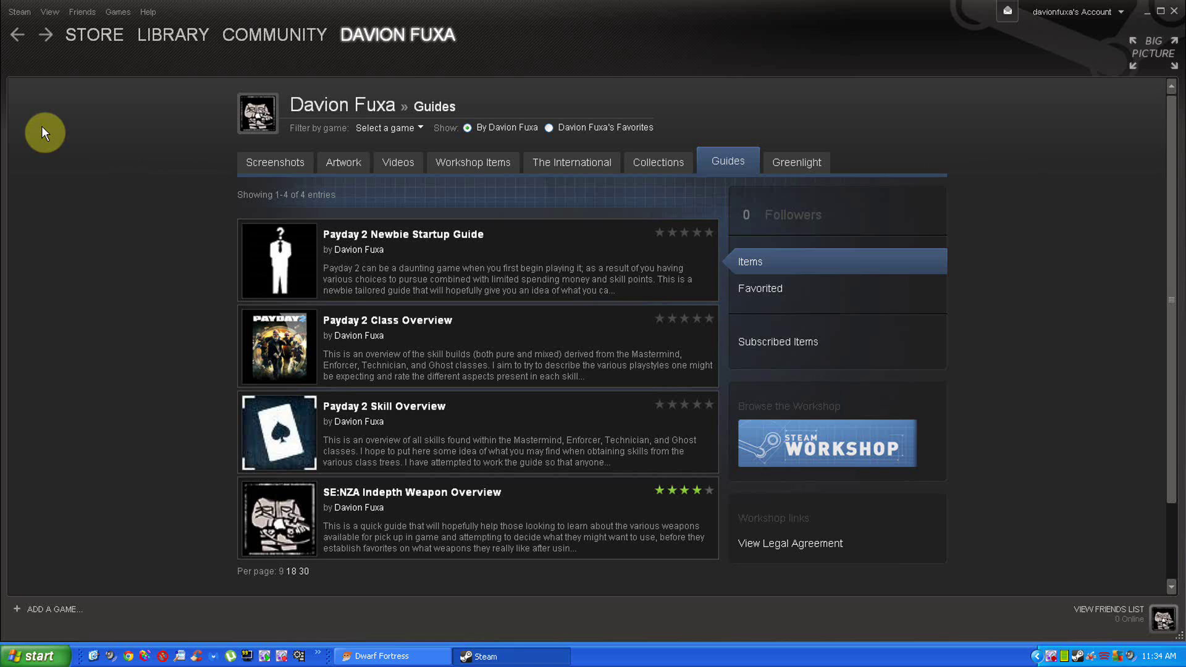
left_click(1173, 12)
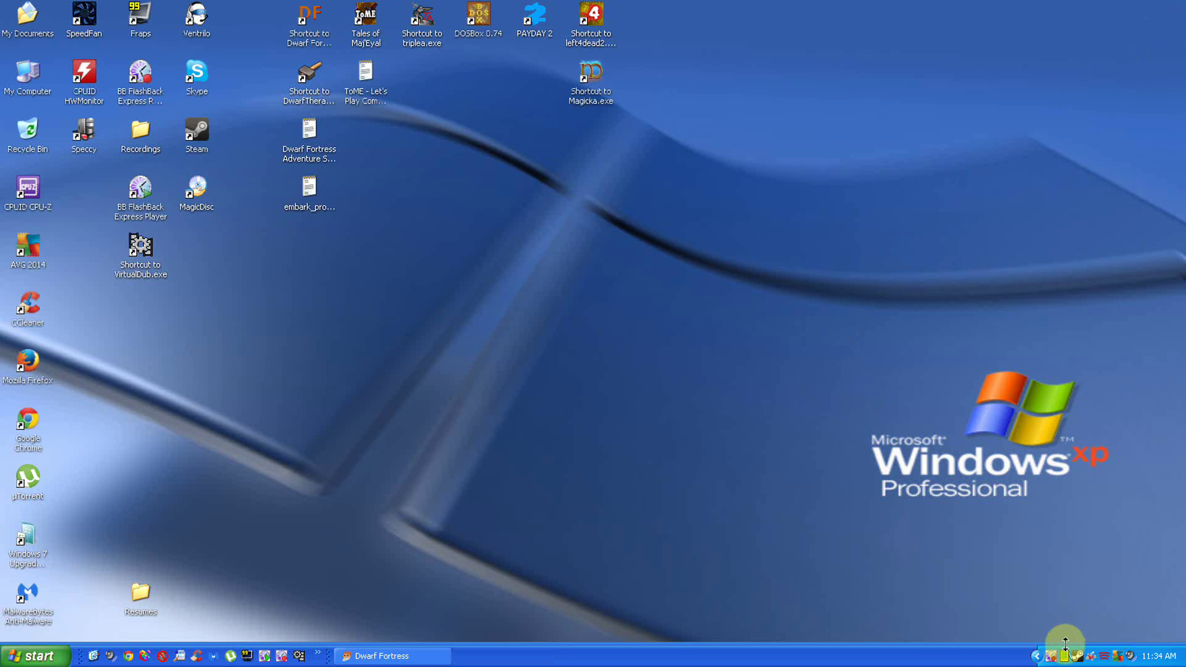
left_click(1051, 656)
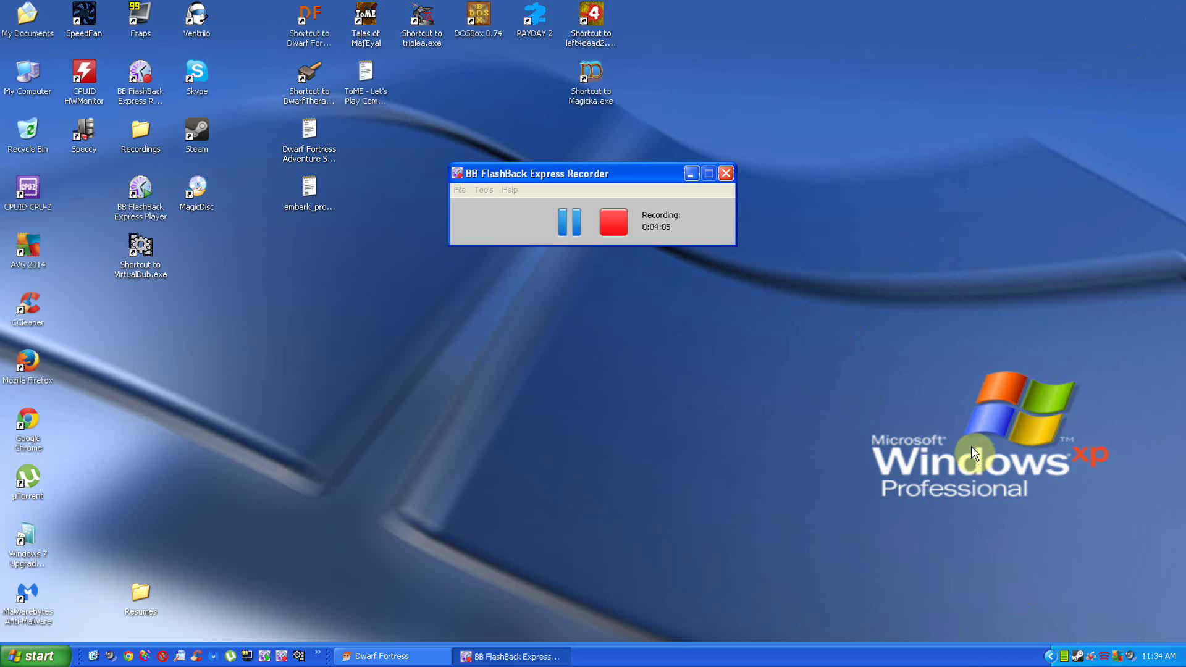